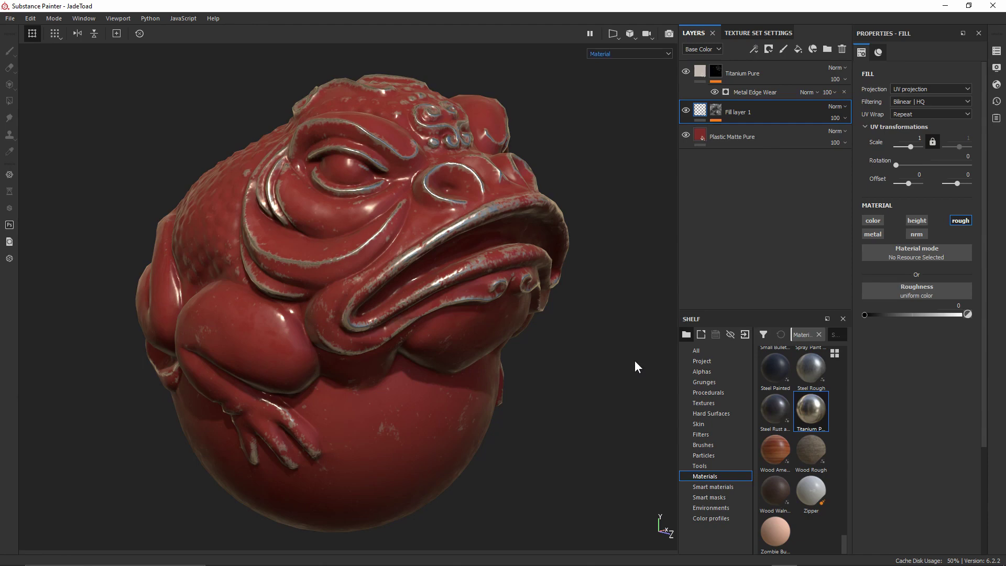
Preview the toad's Roughness, Metallic and Ambient occlusion maps one after another, ending on the full material view
{"action": "left_click", "coordinate": [629, 56]}
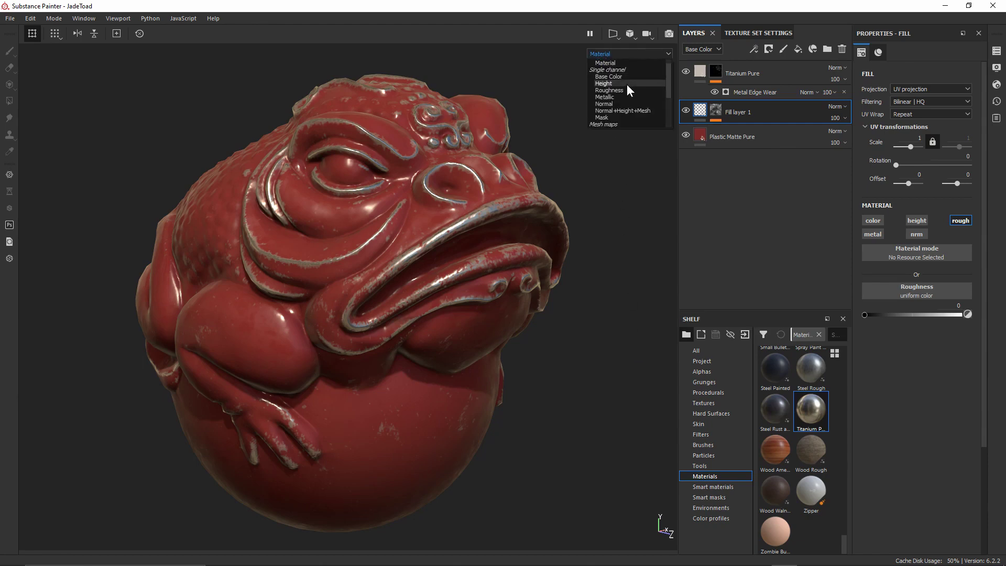
{"action": "left_click", "coordinate": [625, 92]}
{"action": "left_click", "coordinate": [630, 55]}
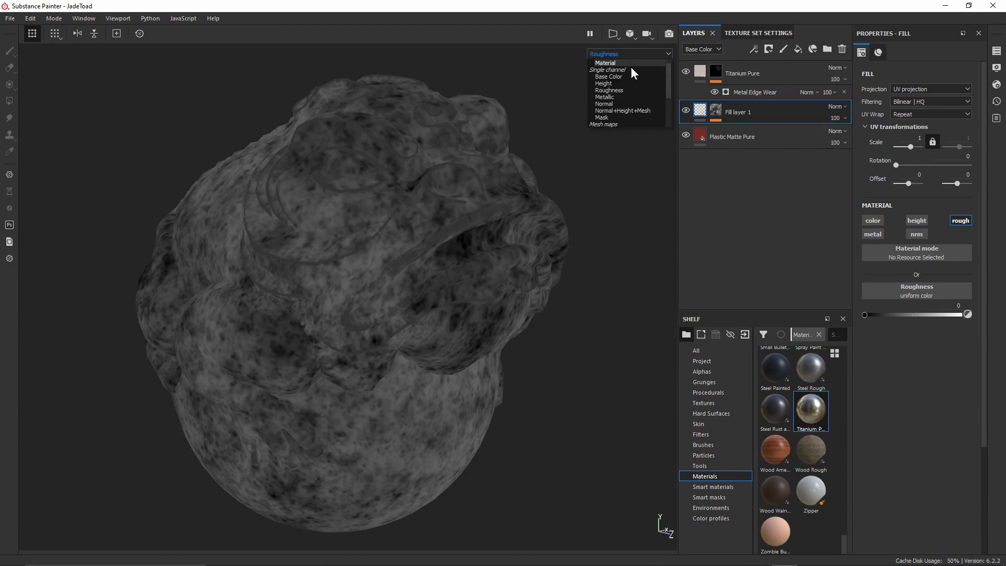
{"action": "left_click", "coordinate": [626, 96]}
{"action": "left_click", "coordinate": [630, 54]}
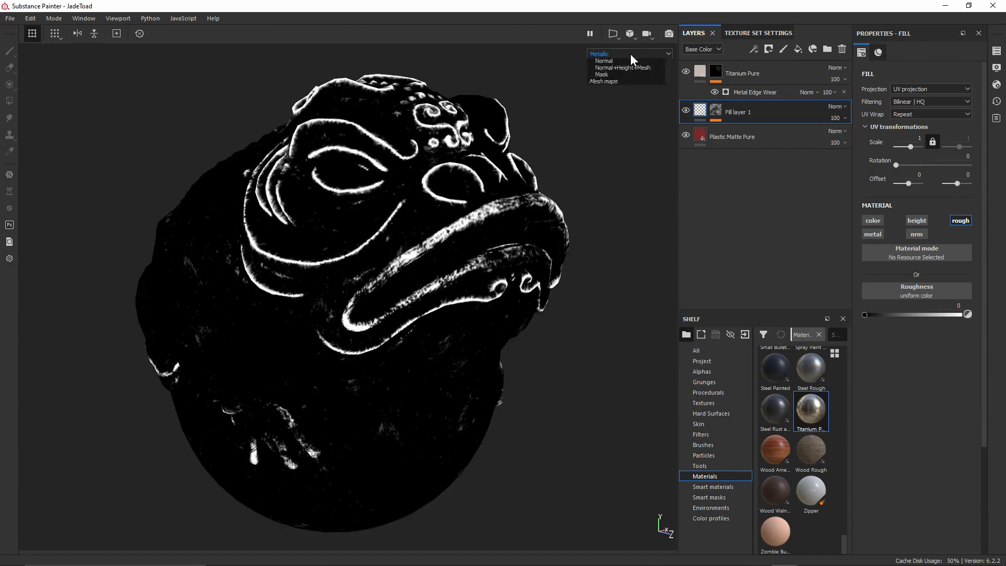
{"action": "scroll", "coordinate": [633, 78], "scroll_direction": "down", "scroll_amount": 3}
{"action": "left_click", "coordinate": [630, 98]}
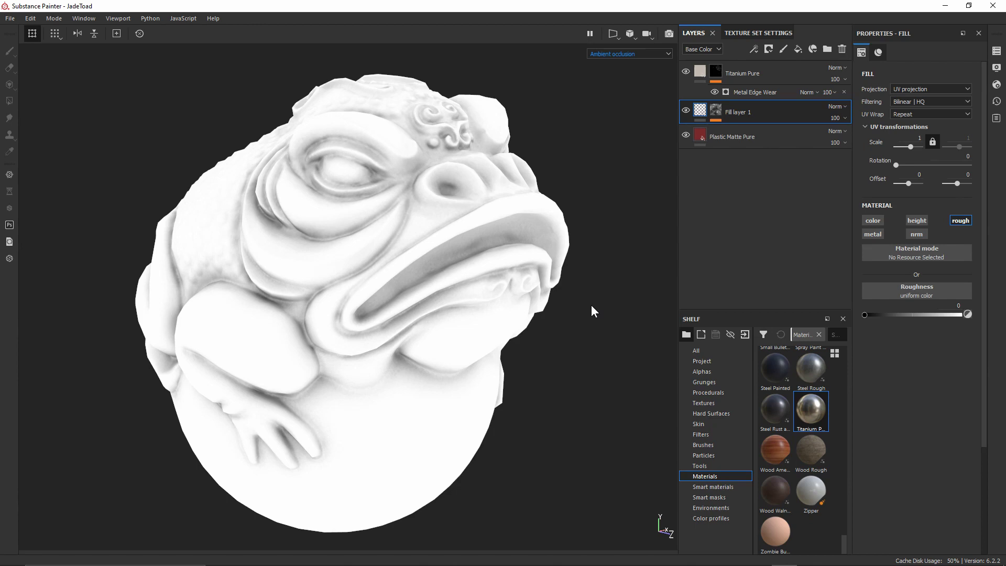
{"action": "key", "text": "m"}
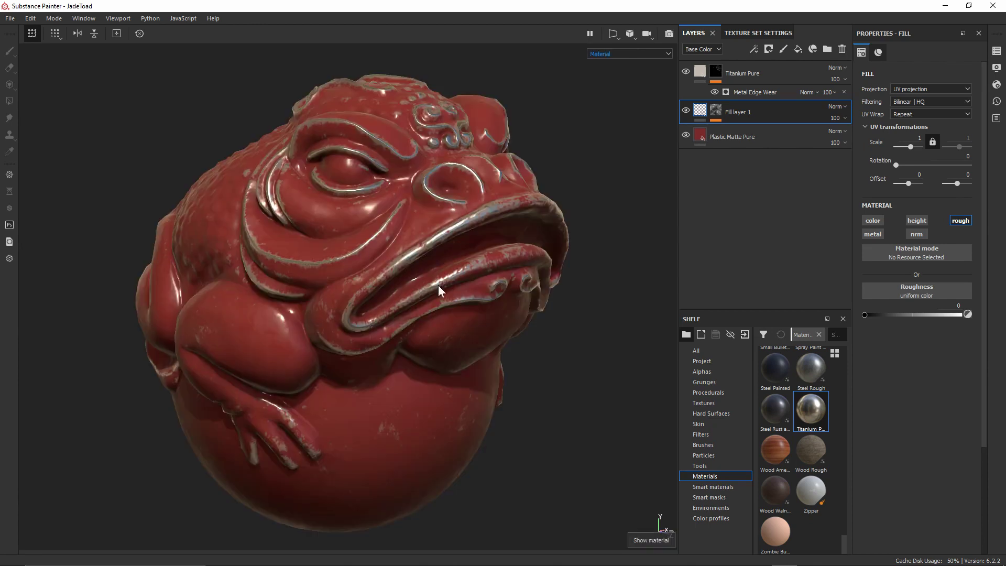
Open the texture export settings and look through the available output templates without choosing one
{"action": "left_click", "coordinate": [10, 18]}
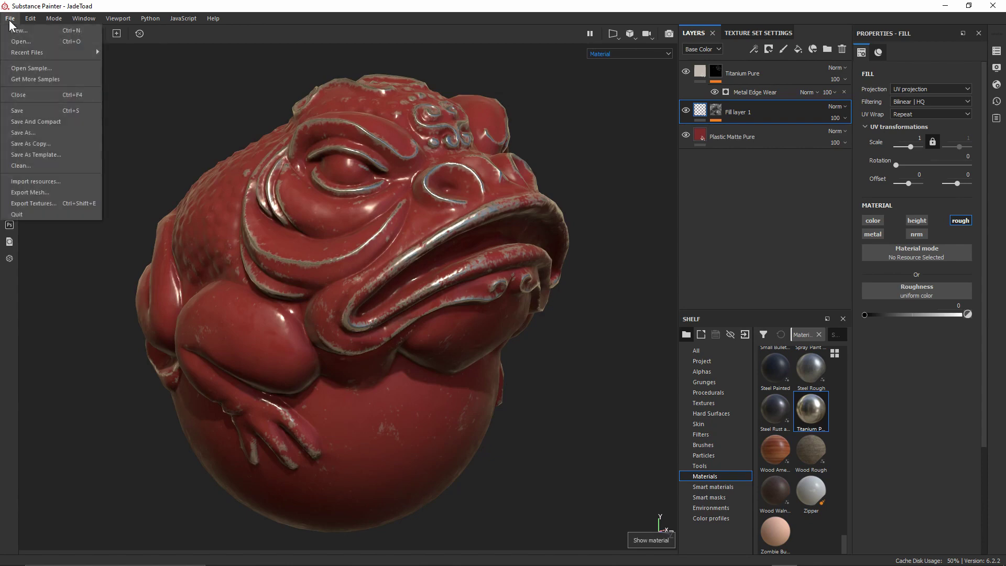
{"action": "left_click", "coordinate": [23, 203]}
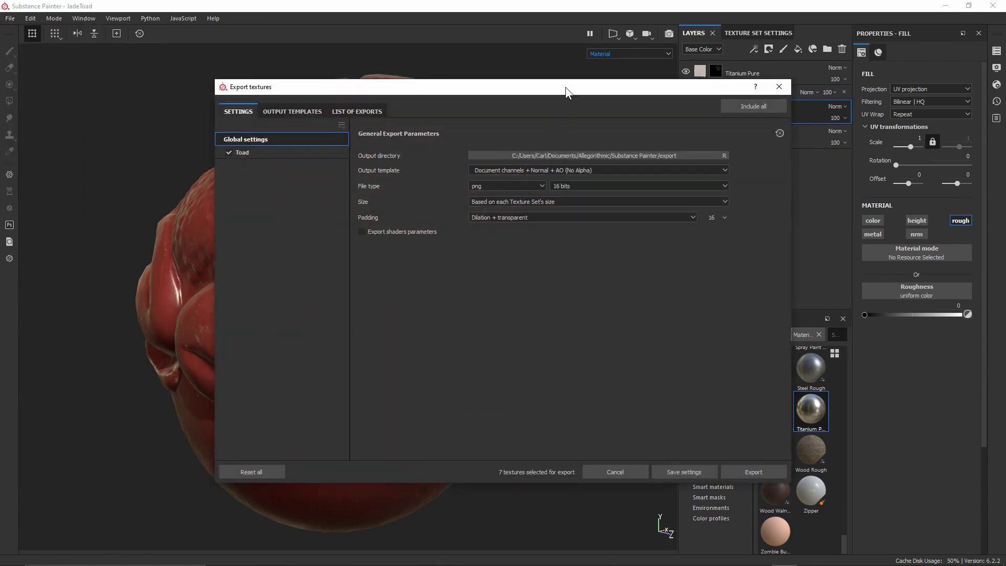
{"action": "left_click_drag", "start_coordinate": [566, 92], "coordinate": [475, 127]}
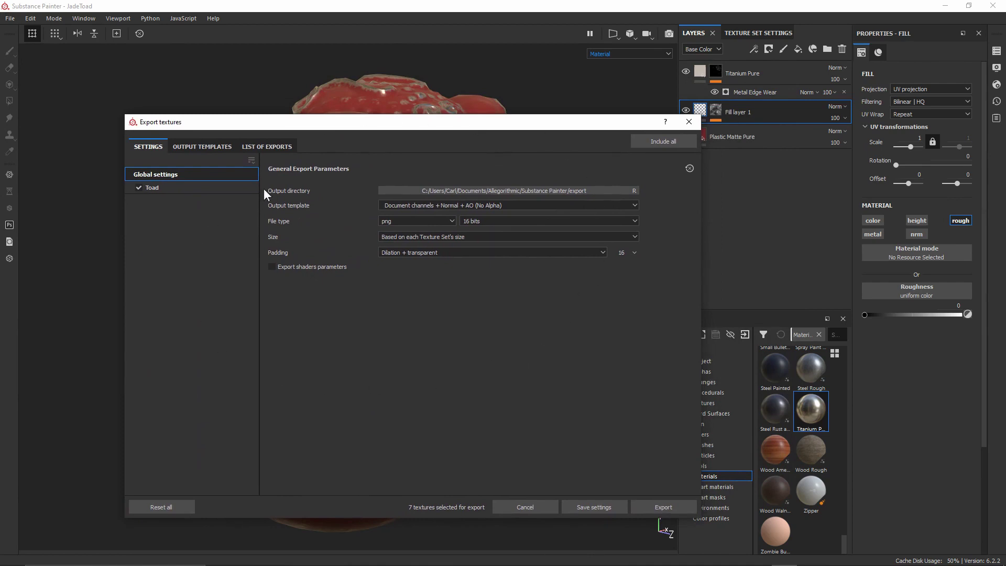
{"action": "left_click", "coordinate": [460, 204]}
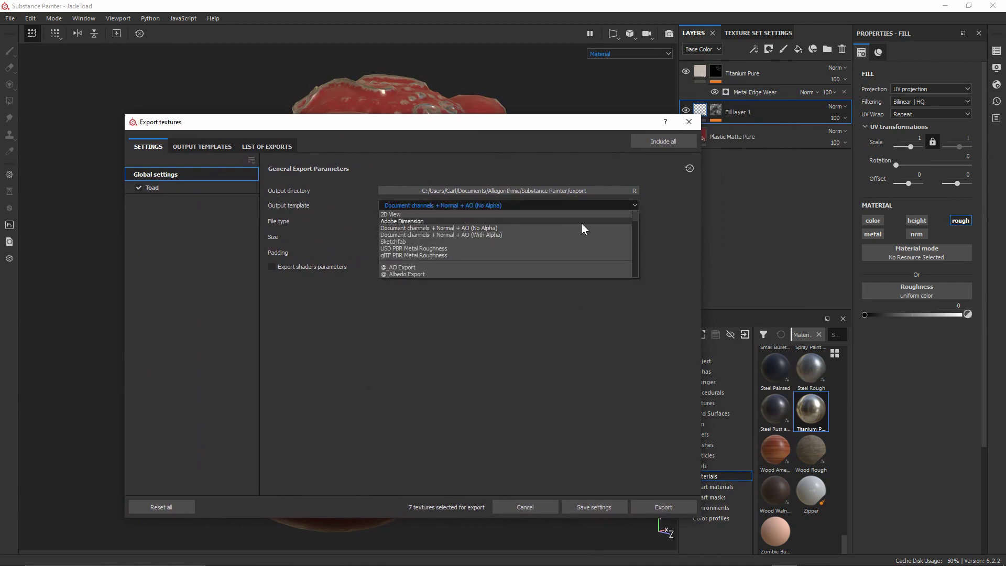
{"action": "mouse_move", "coordinate": [632, 218]}
{"action": "left_mouse_down"}
{"action": "mouse_move", "coordinate": [643, 265]}
{"action": "mouse_move", "coordinate": [649, 229]}
{"action": "left_mouse_up"}
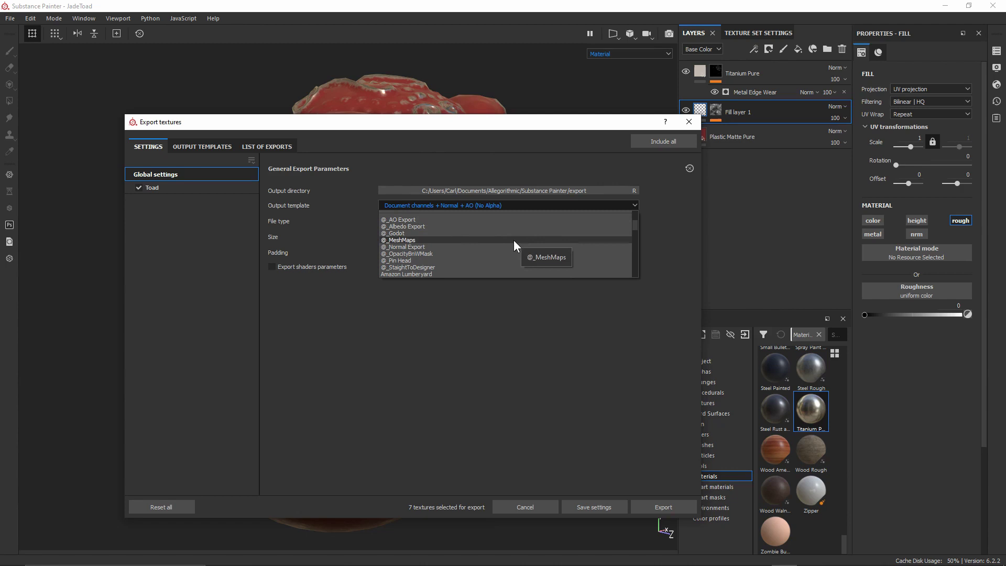
{"action": "left_click", "coordinate": [429, 333]}
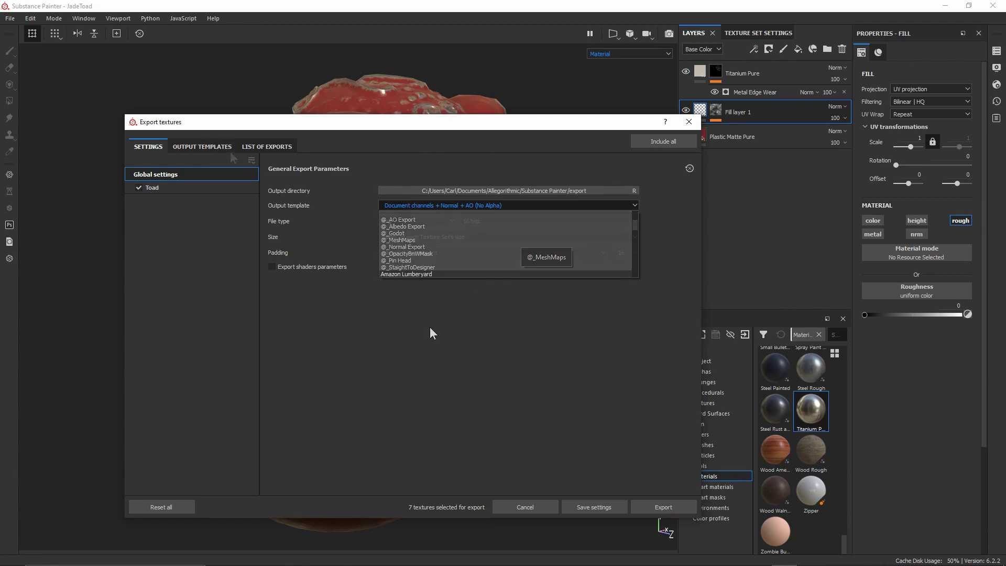
Review the existing export presets and add a new output template named RMA
{"action": "left_click", "coordinate": [203, 145]}
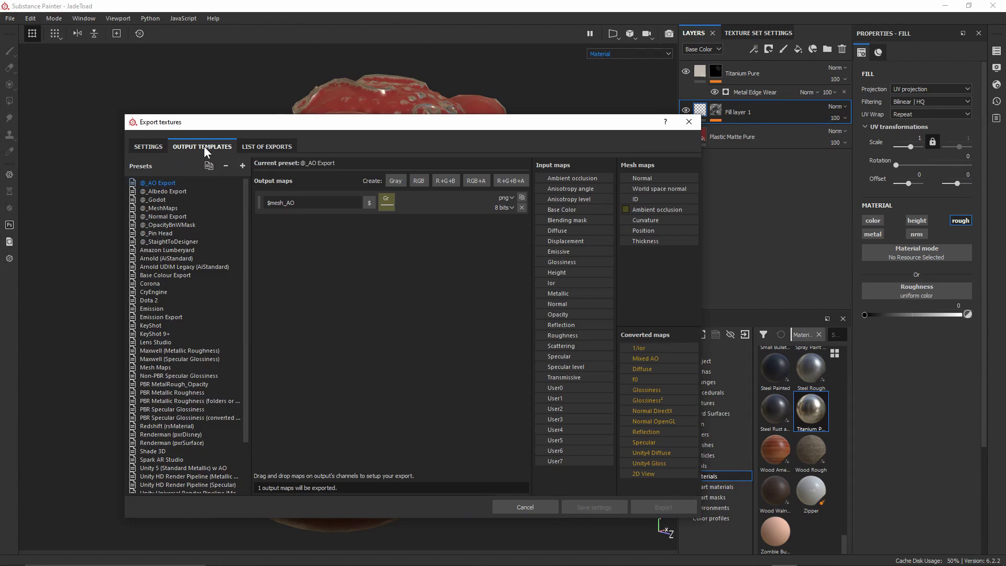
{"action": "left_click_drag", "start_coordinate": [247, 200], "coordinate": [249, 269]}
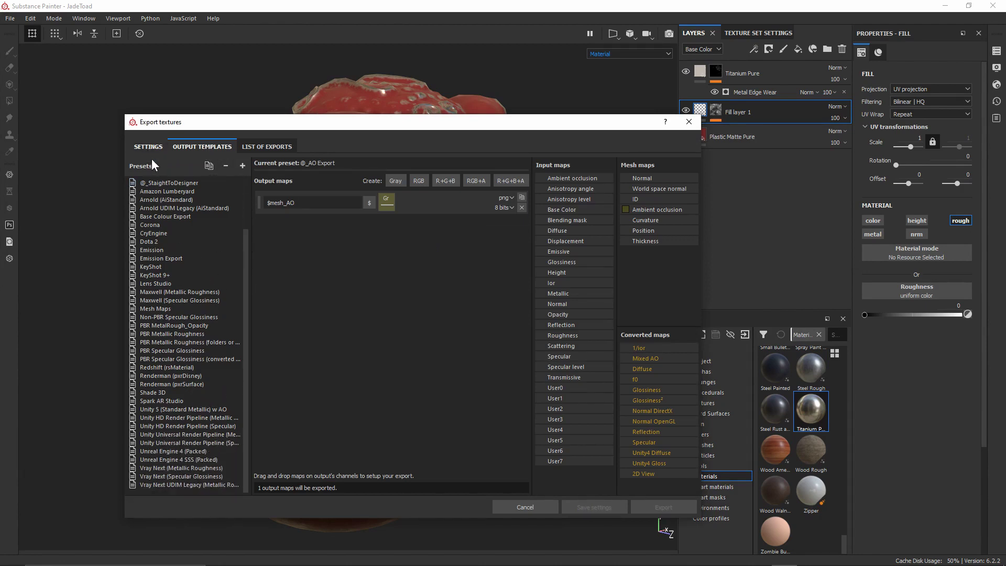
{"action": "left_click_drag", "start_coordinate": [249, 277], "coordinate": [248, 218]}
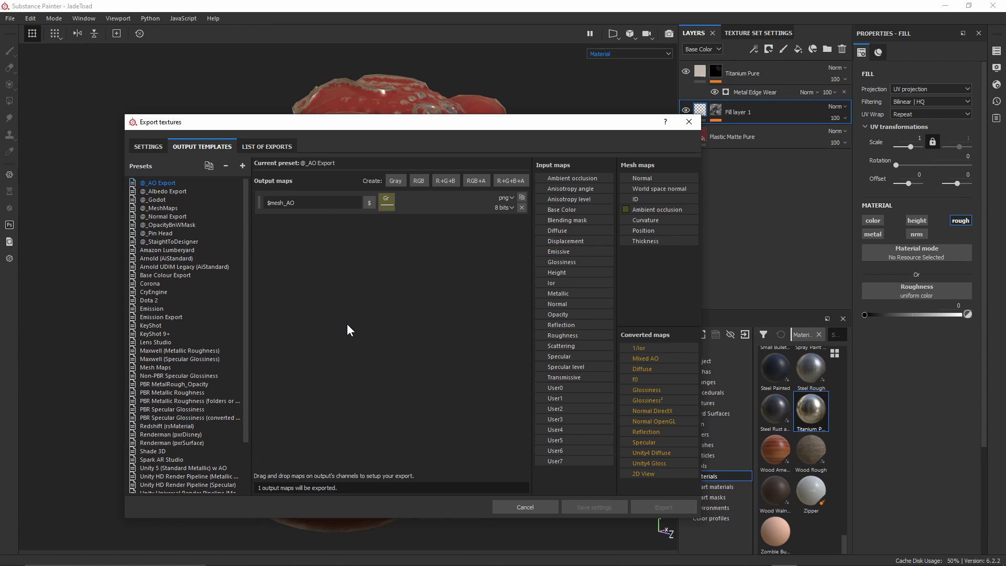
{"action": "left_click", "coordinate": [242, 166]}
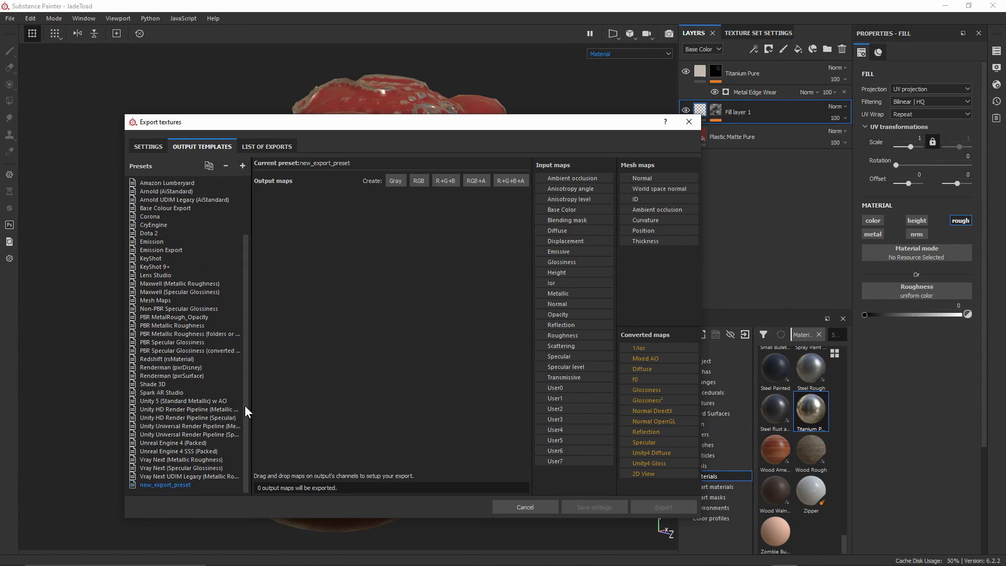
{"action": "double_click", "coordinate": [169, 485]}
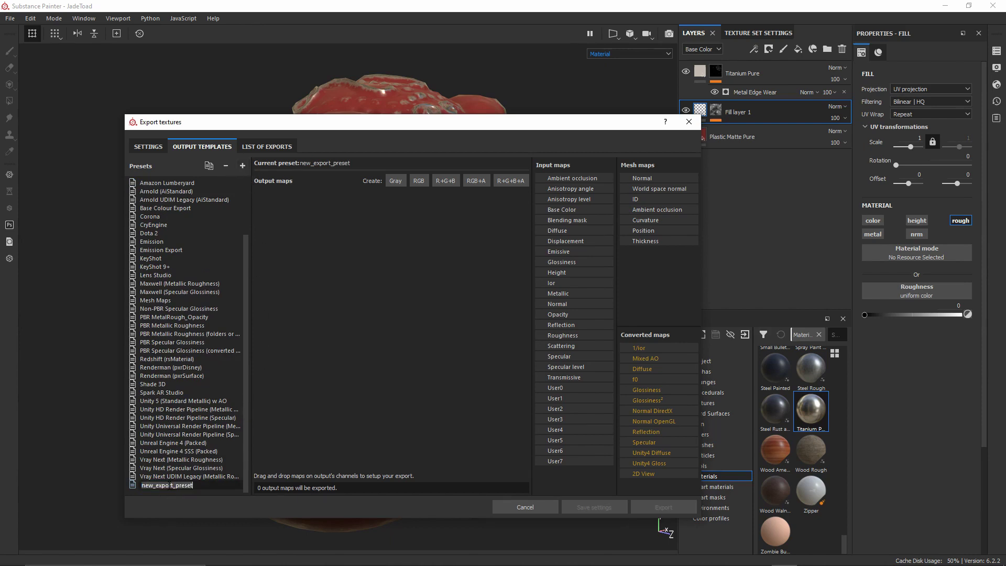
{"action": "key", "text": "ctrl+a"}
{"action": "type", "text": "RMA"}
{"action": "key", "text": "Return"}
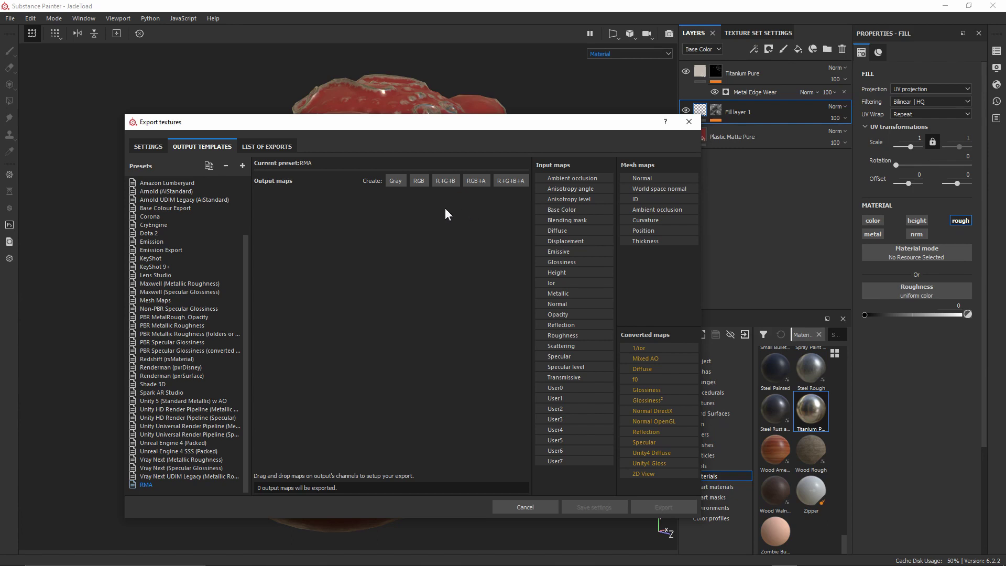
Add an output map with separate R+G+B channels to the RMA preset and name it RMA
{"action": "left_click", "coordinate": [453, 181]}
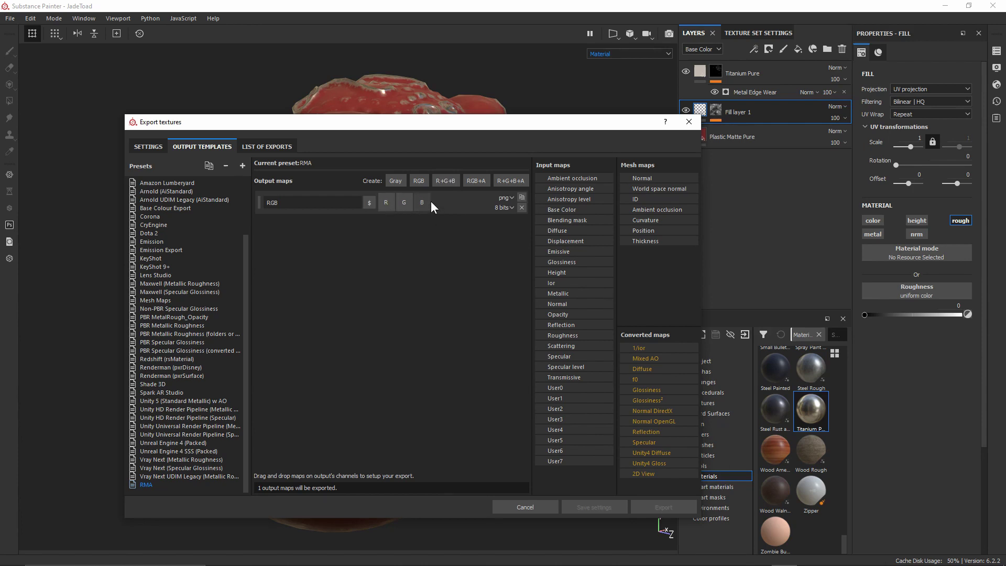
{"action": "left_click", "coordinate": [330, 202]}
{"action": "double_click", "coordinate": [330, 202]}
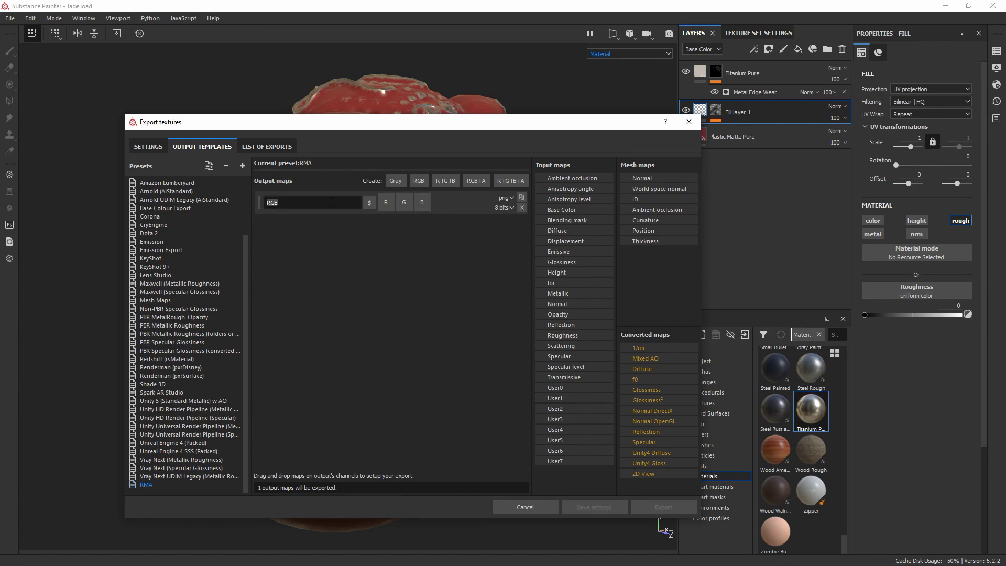
{"action": "type", "text": "RMA"}
{"action": "key", "text": "Return"}
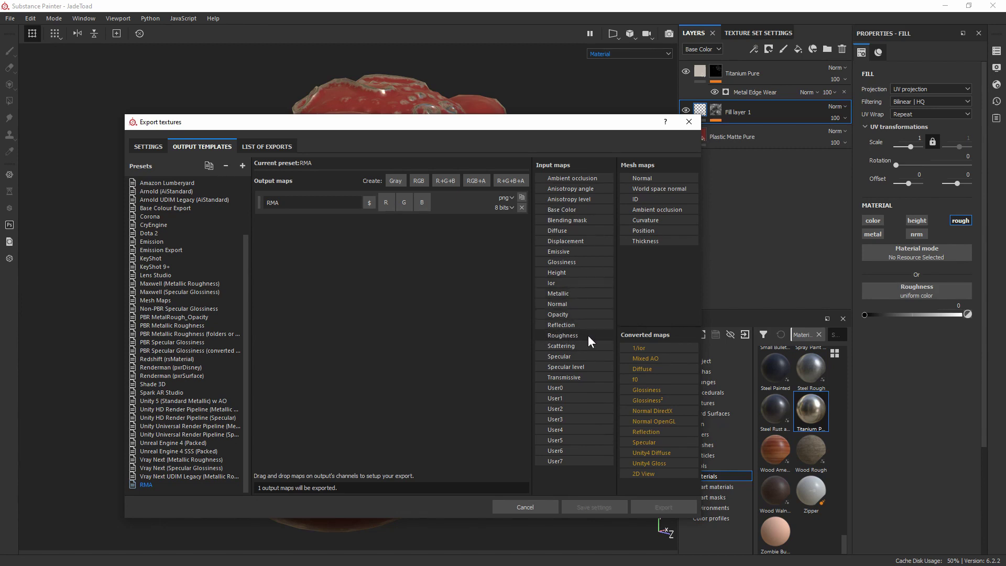
Assign the Roughness input's gray channel to the RMA map's red channel and Metallic's gray channel to green
{"action": "left_click_drag", "start_coordinate": [587, 335], "coordinate": [387, 203]}
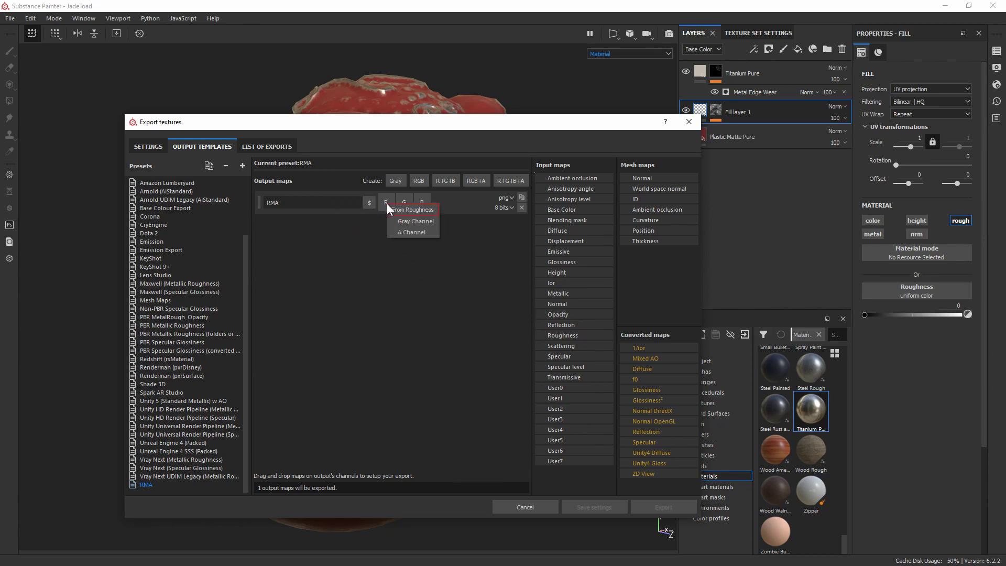
{"action": "left_click", "coordinate": [426, 222]}
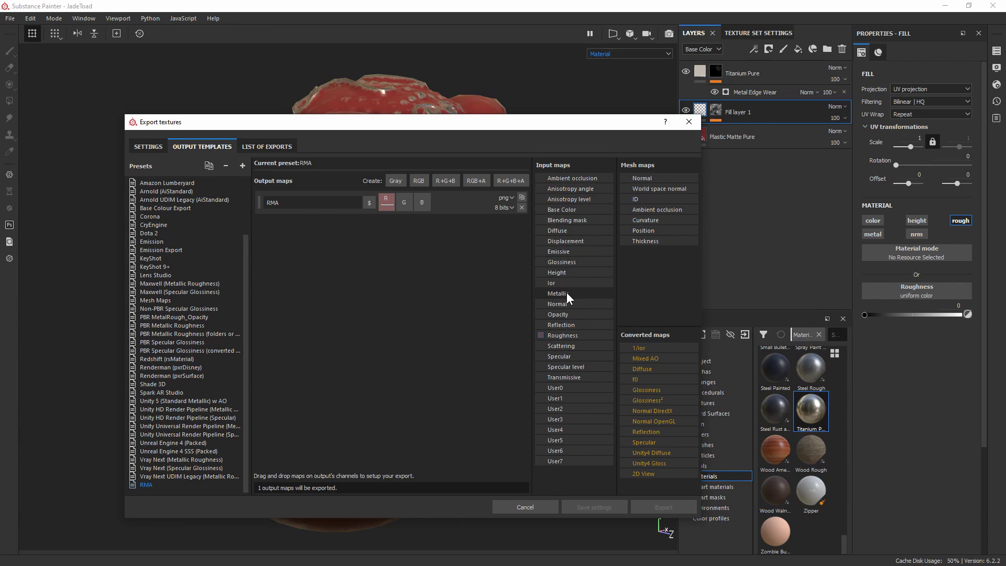
{"action": "left_click_drag", "start_coordinate": [580, 294], "coordinate": [401, 198]}
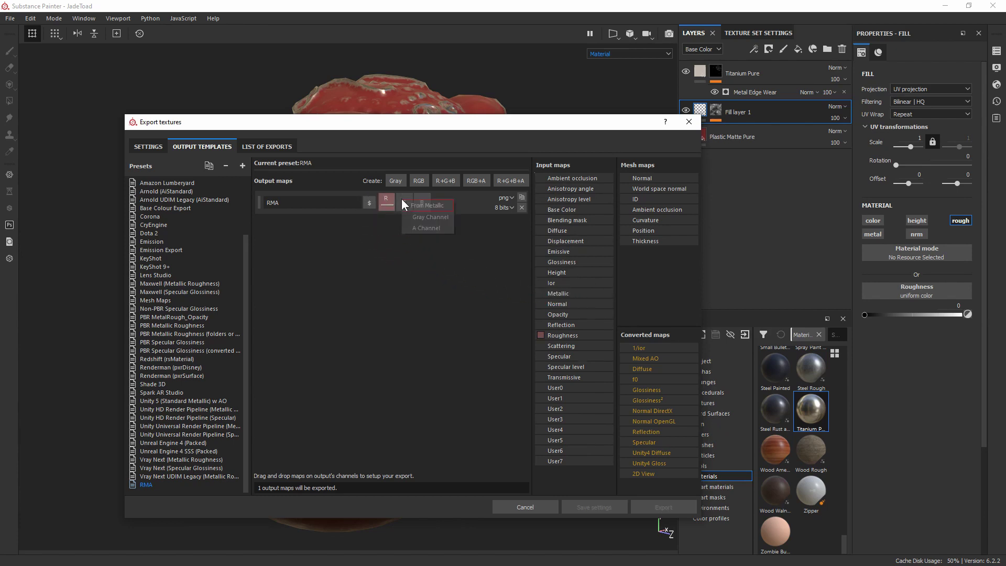
{"action": "left_click", "coordinate": [410, 217]}
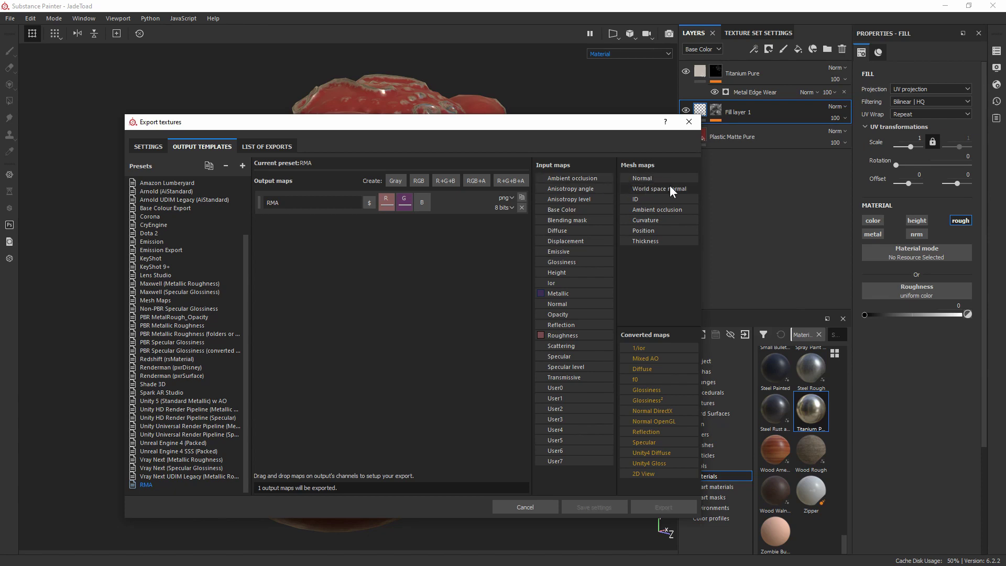
Assign the gray channel of the Ambient occlusion mesh map to the RMA map's blue channel
{"action": "left_click_drag", "start_coordinate": [369, 121], "coordinate": [325, 101]}
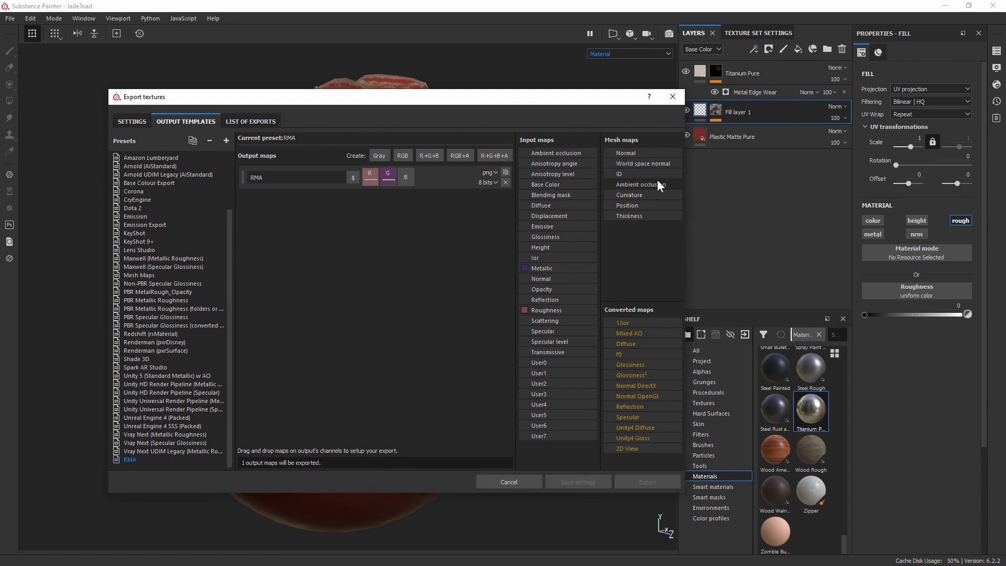
{"action": "left_click_drag", "start_coordinate": [657, 180], "coordinate": [406, 172]}
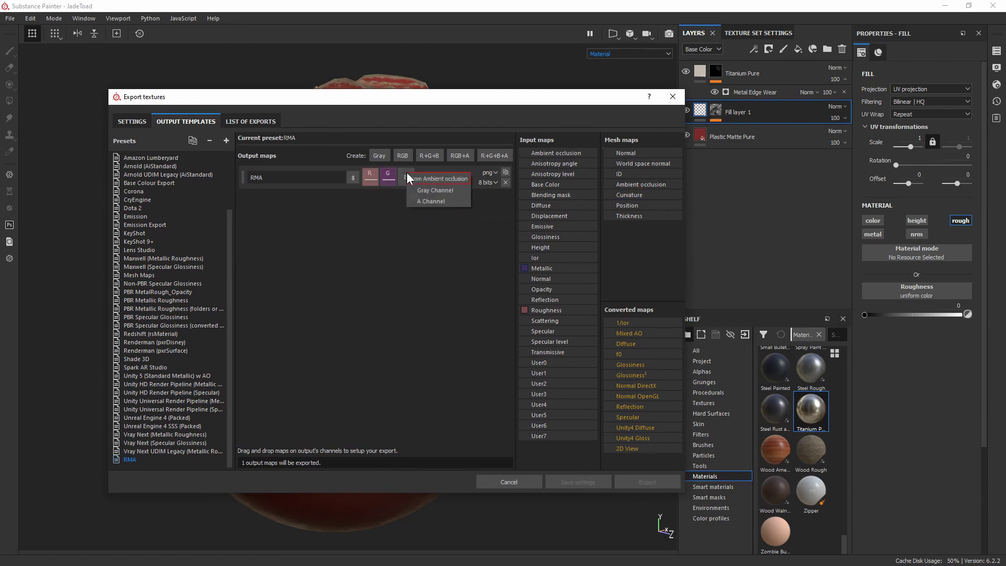
{"action": "left_click", "coordinate": [431, 191]}
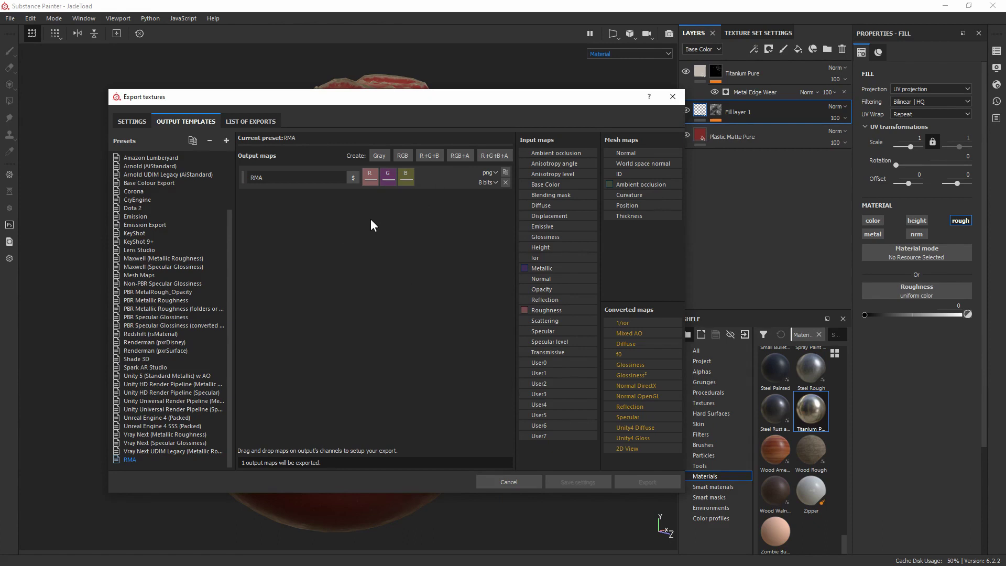
Set the output template in the general export parameters to RMA
{"action": "left_click", "coordinate": [126, 122]}
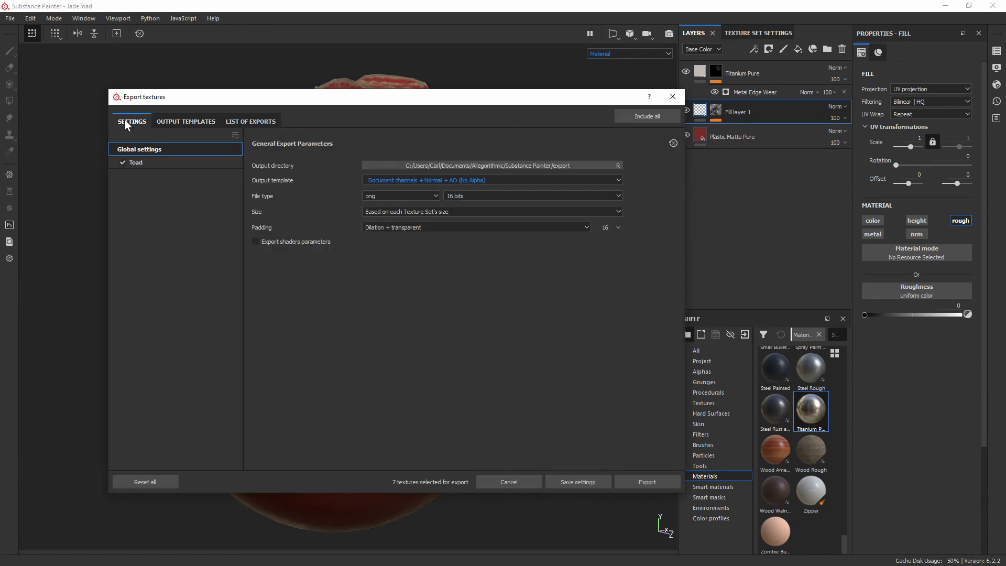
{"action": "left_click", "coordinate": [486, 180]}
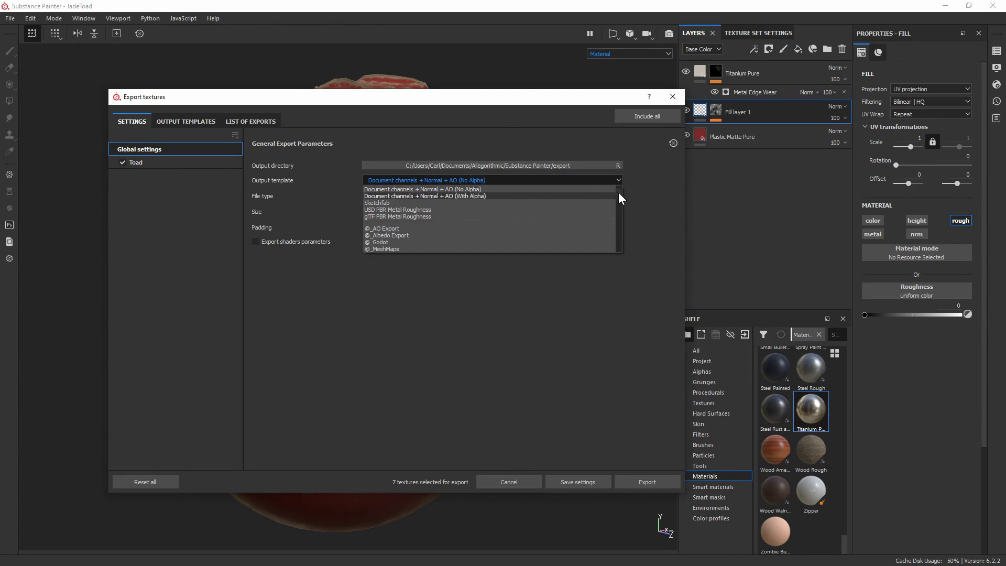
{"action": "left_click_drag", "start_coordinate": [618, 192], "coordinate": [634, 250]}
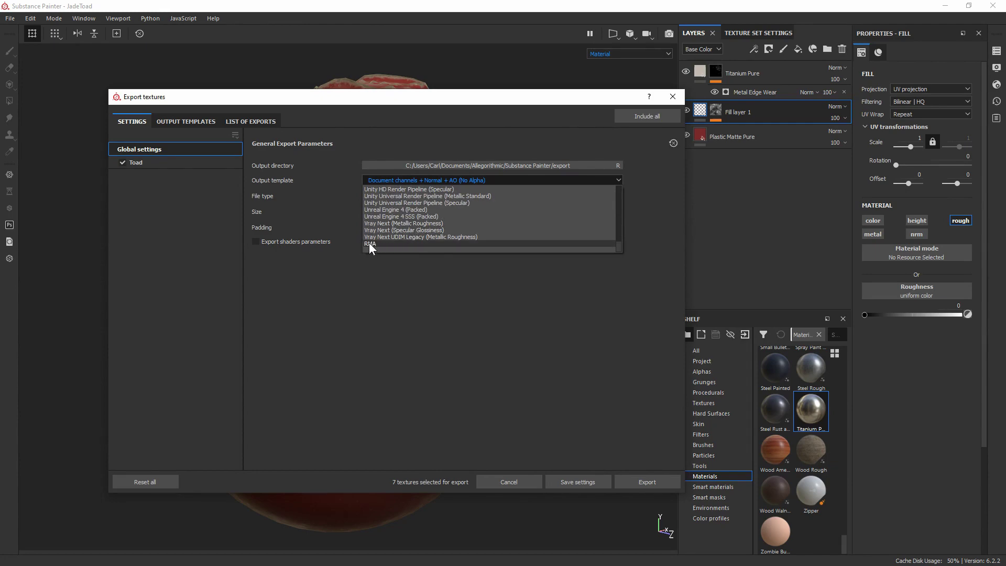
{"action": "left_click", "coordinate": [382, 244]}
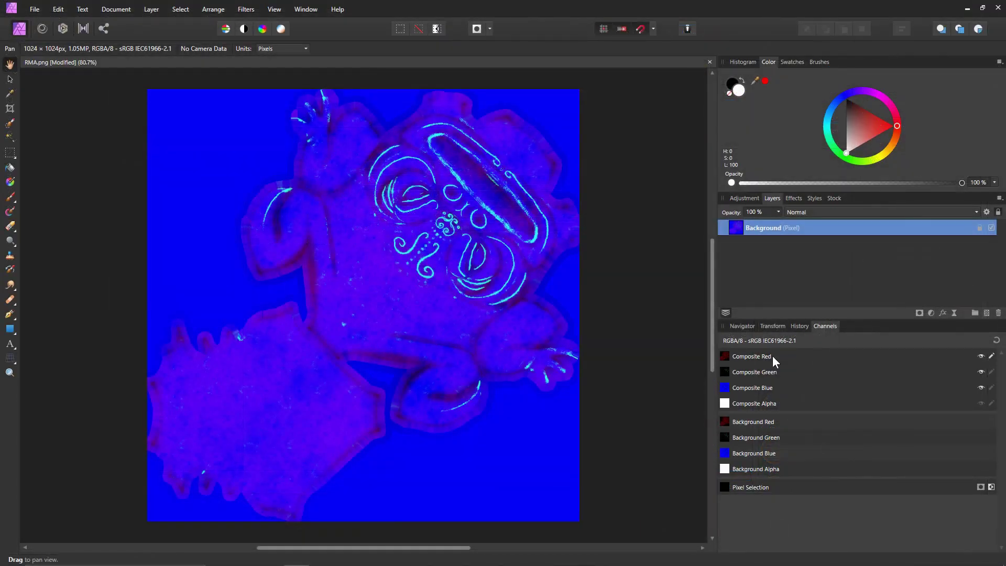
In Affinity Photo, inspect the composite red, green and blue channels of RMA.png individually, then show all three together again
{"action": "left_click", "coordinate": [772, 357]}
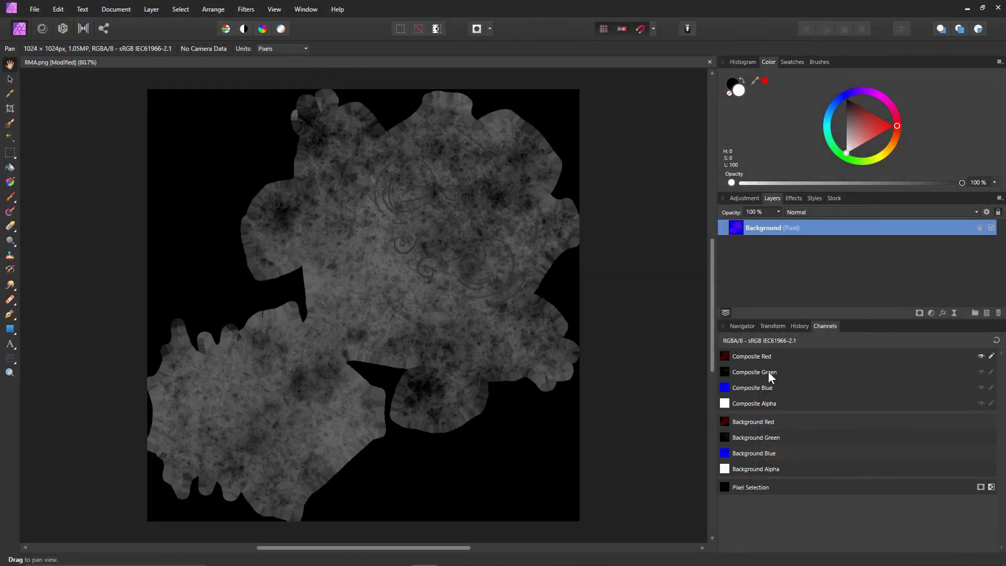
{"action": "left_click", "coordinate": [768, 372]}
{"action": "left_click", "coordinate": [768, 388]}
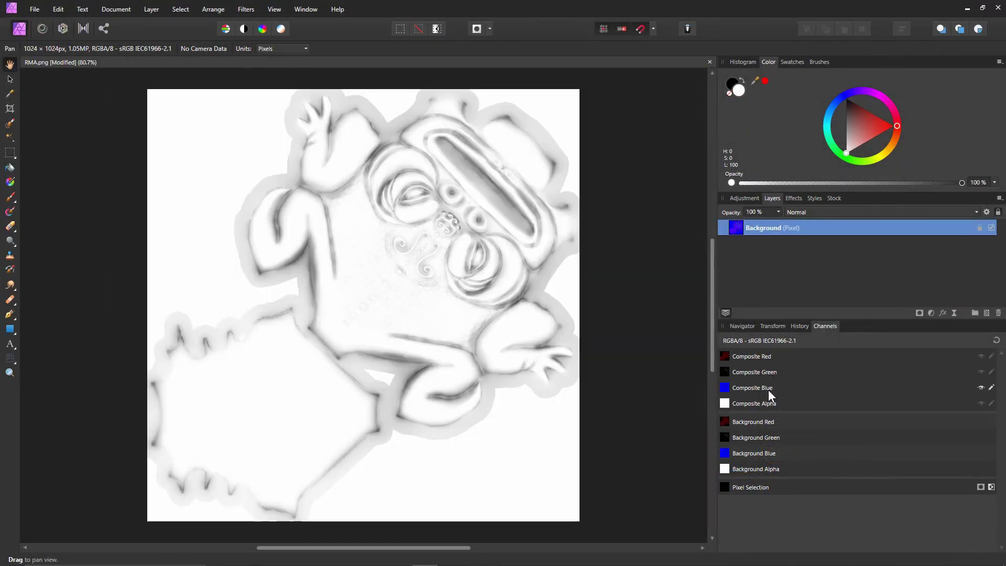
{"action": "left_click", "coordinate": [981, 388]}
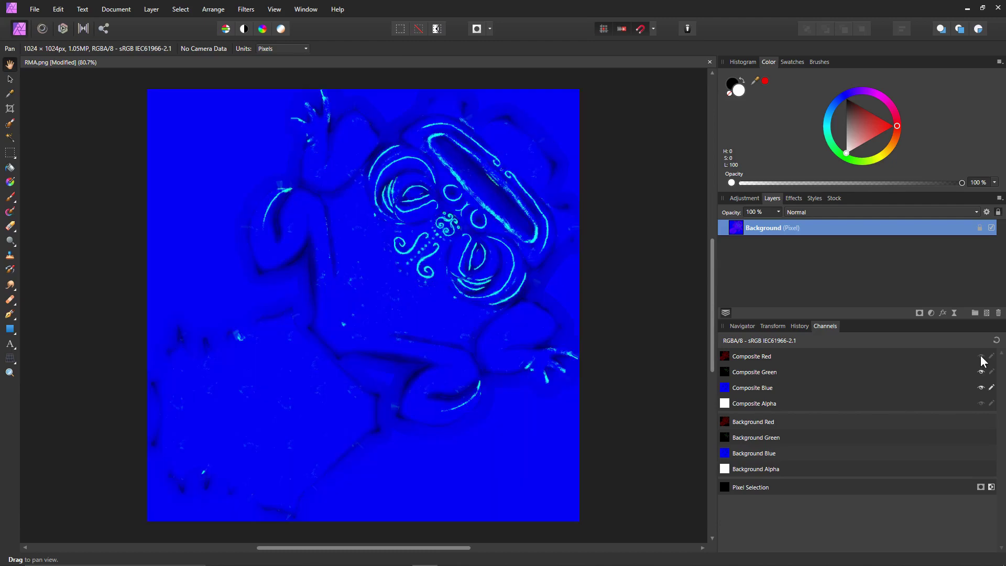
{"action": "left_click", "coordinate": [981, 356]}
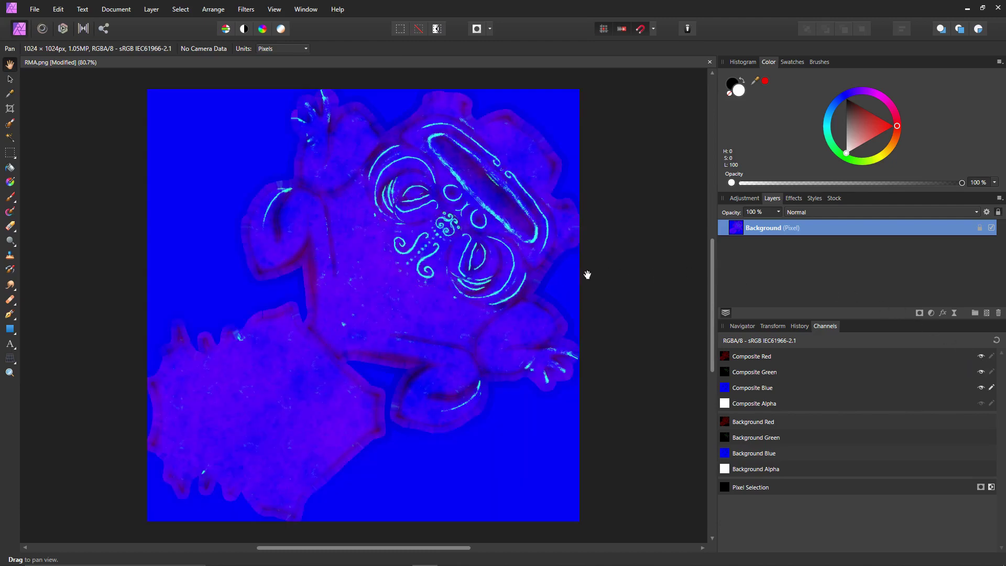